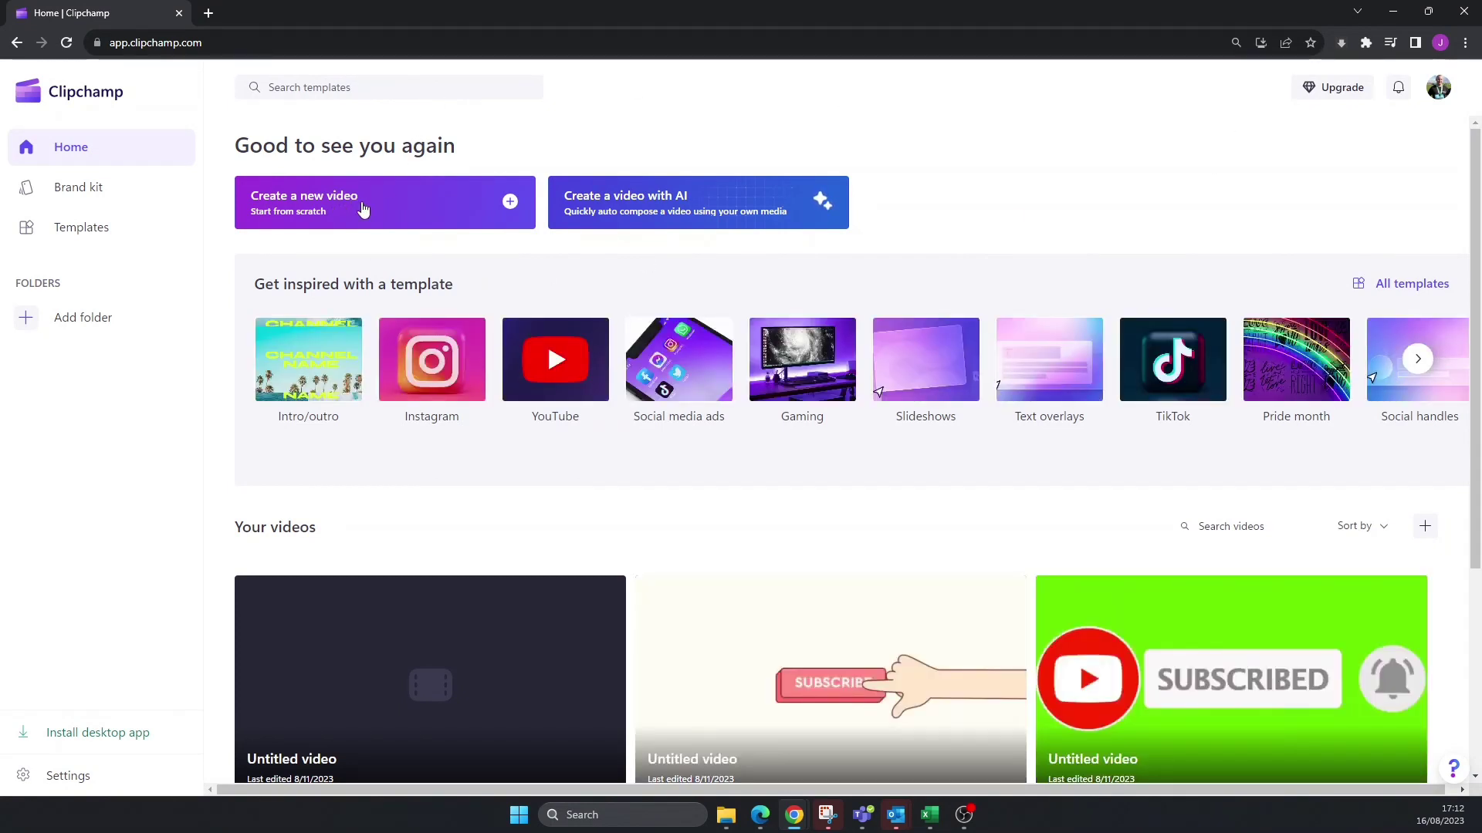
Start a blank video project and bring up the media import window.
{"action": "left_click", "coordinate": [363, 210]}
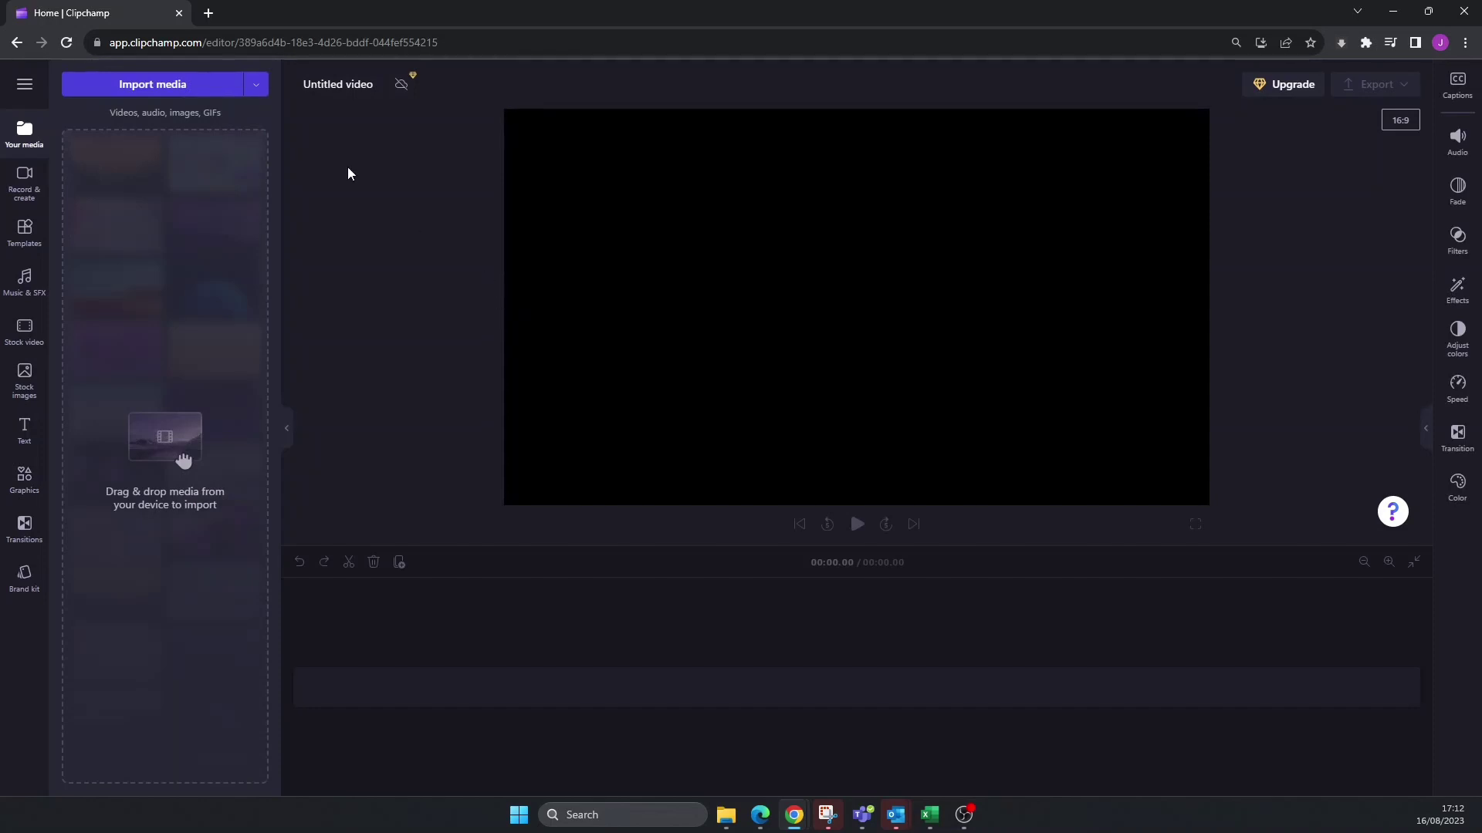
{"action": "left_click", "coordinate": [158, 92]}
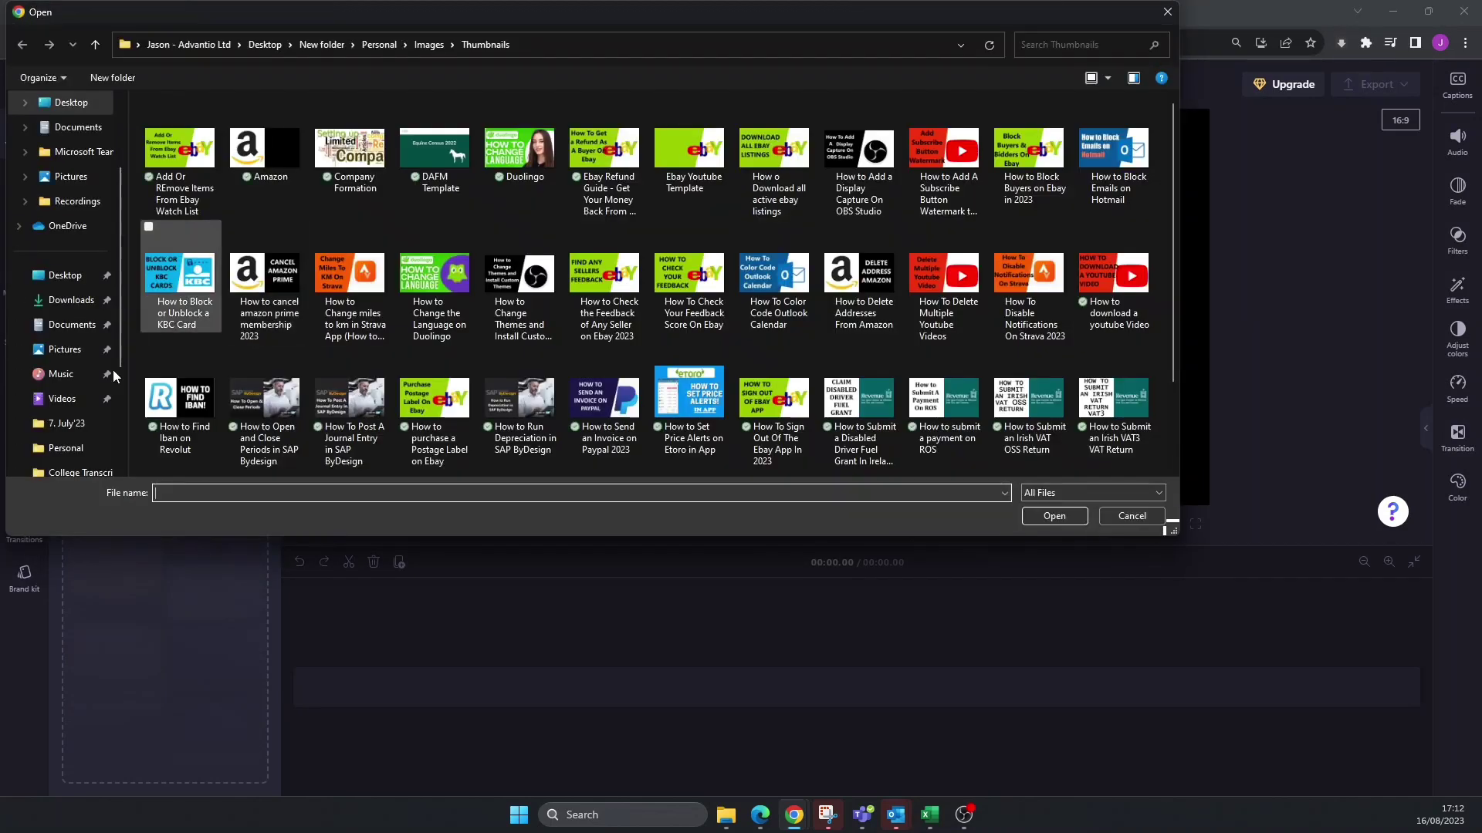
Import End Screen, How To Change and Intro videos from the Videos folder.
{"action": "left_click", "coordinate": [64, 398]}
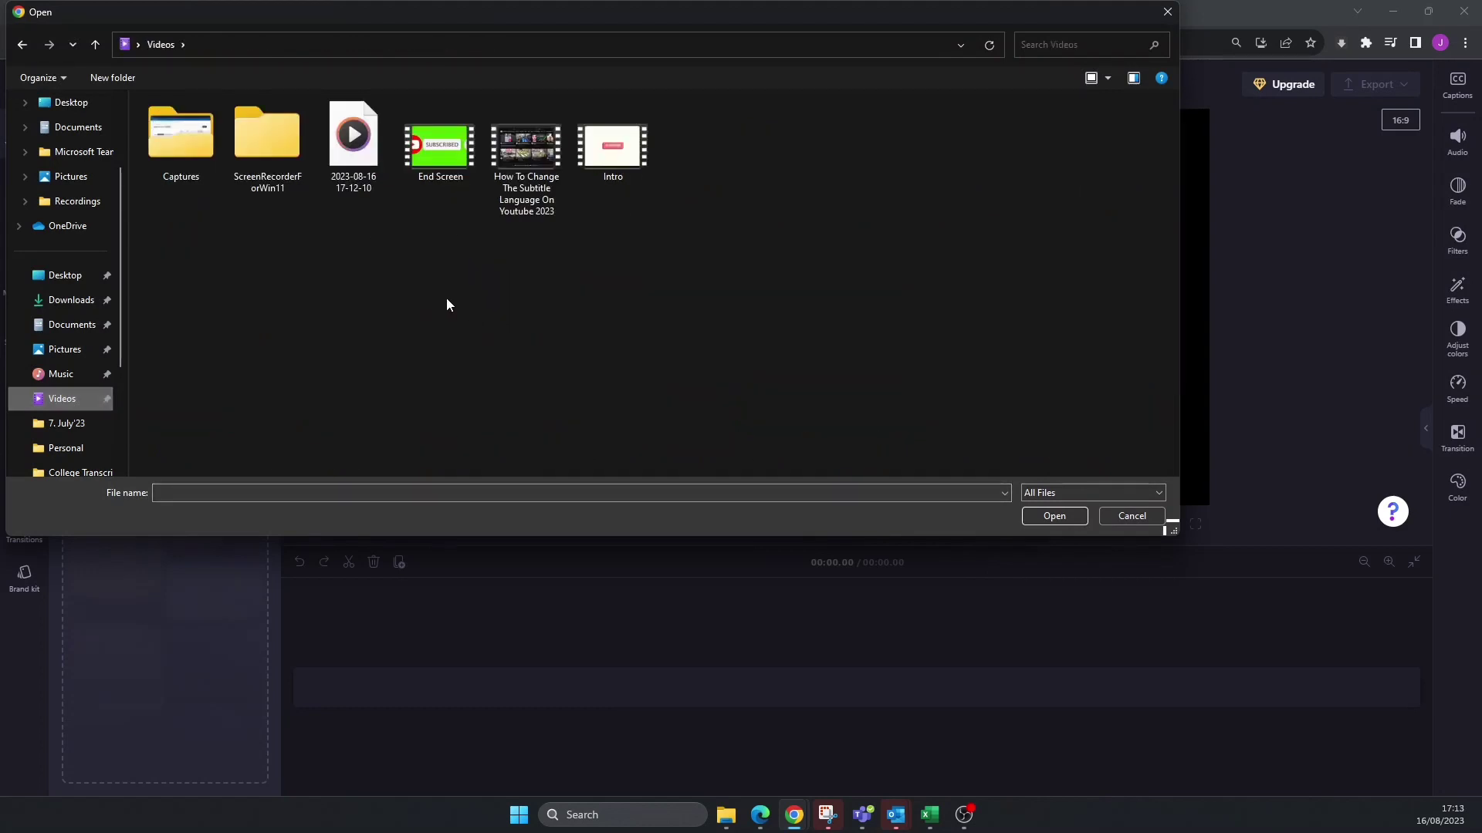
{"action": "mouse_move", "coordinate": [440, 151]}
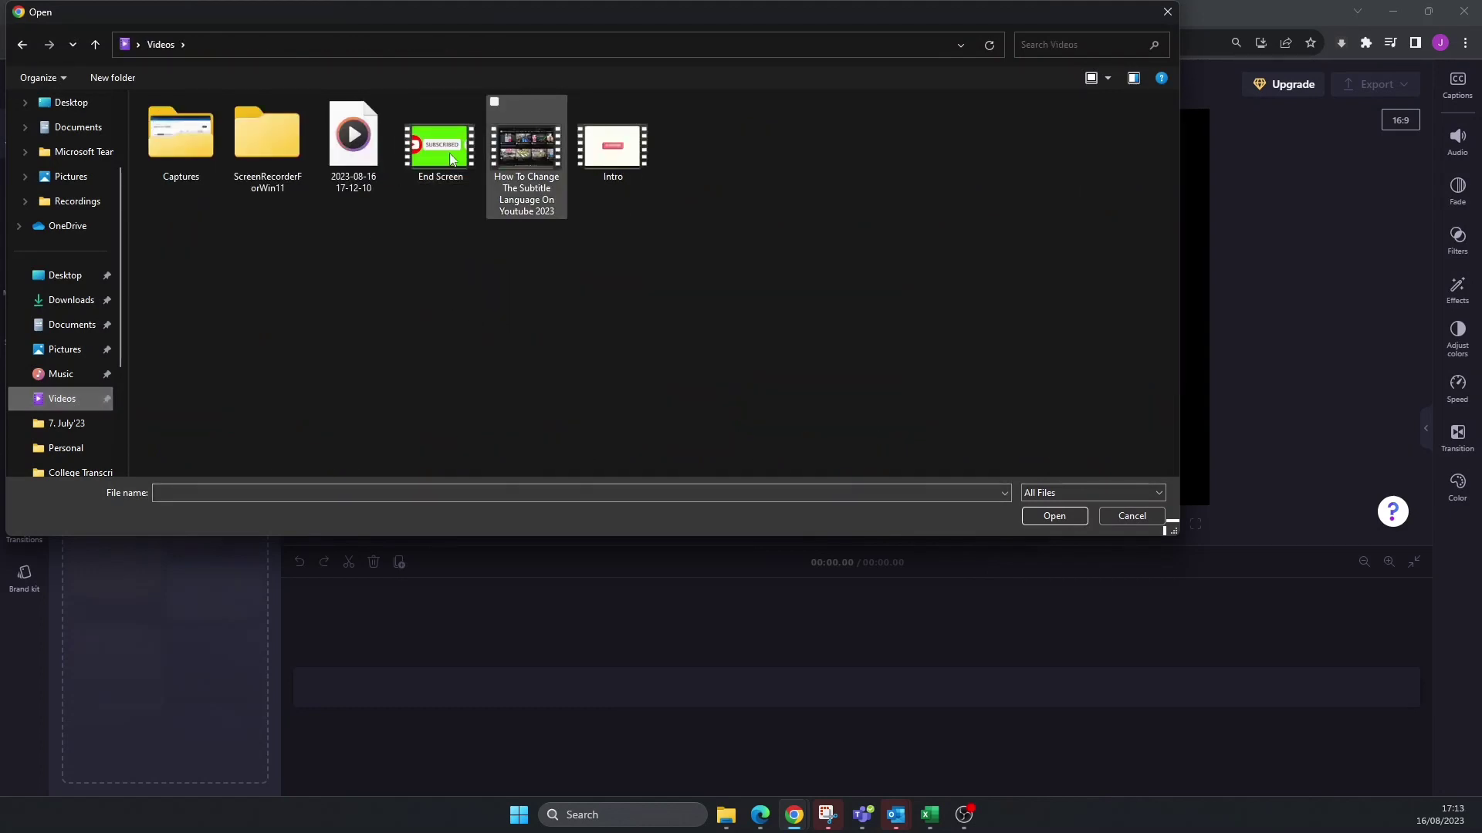
{"action": "left_click", "coordinate": [431, 149]}
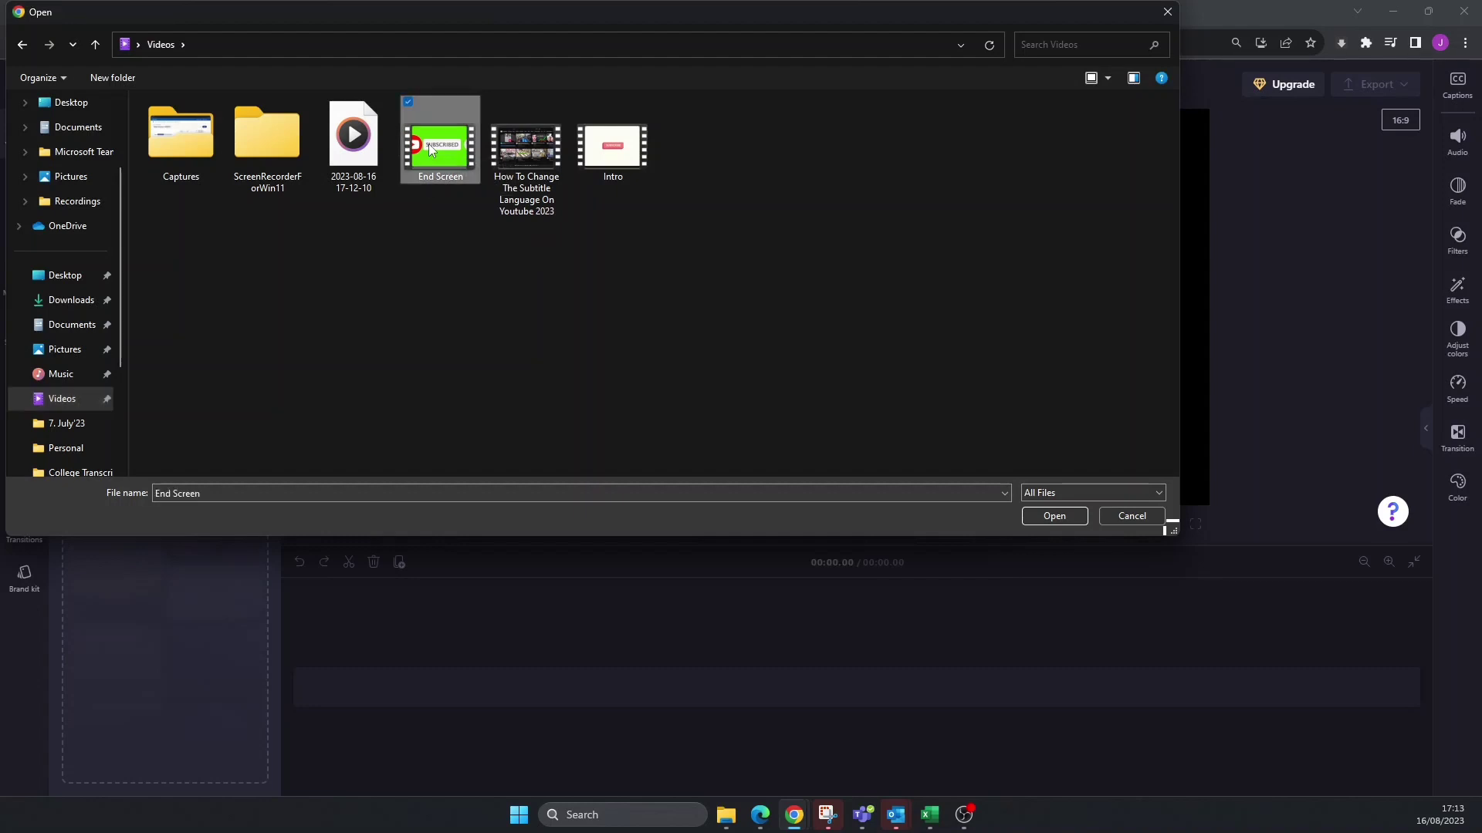
{"action": "left_click", "coordinate": [536, 157], "text": "ctrl"}
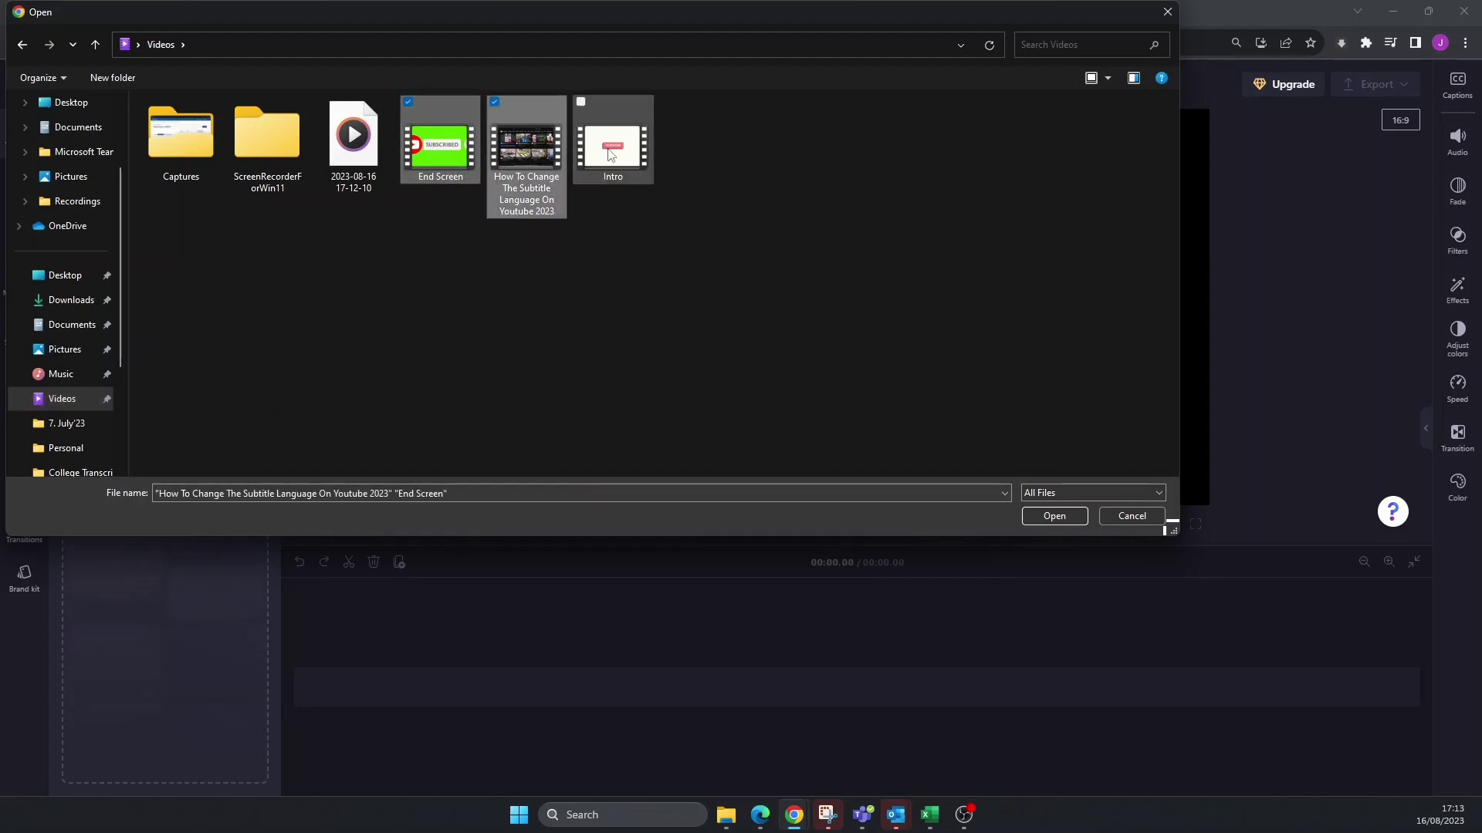
{"action": "left_click", "coordinate": [610, 155], "text": "ctrl"}
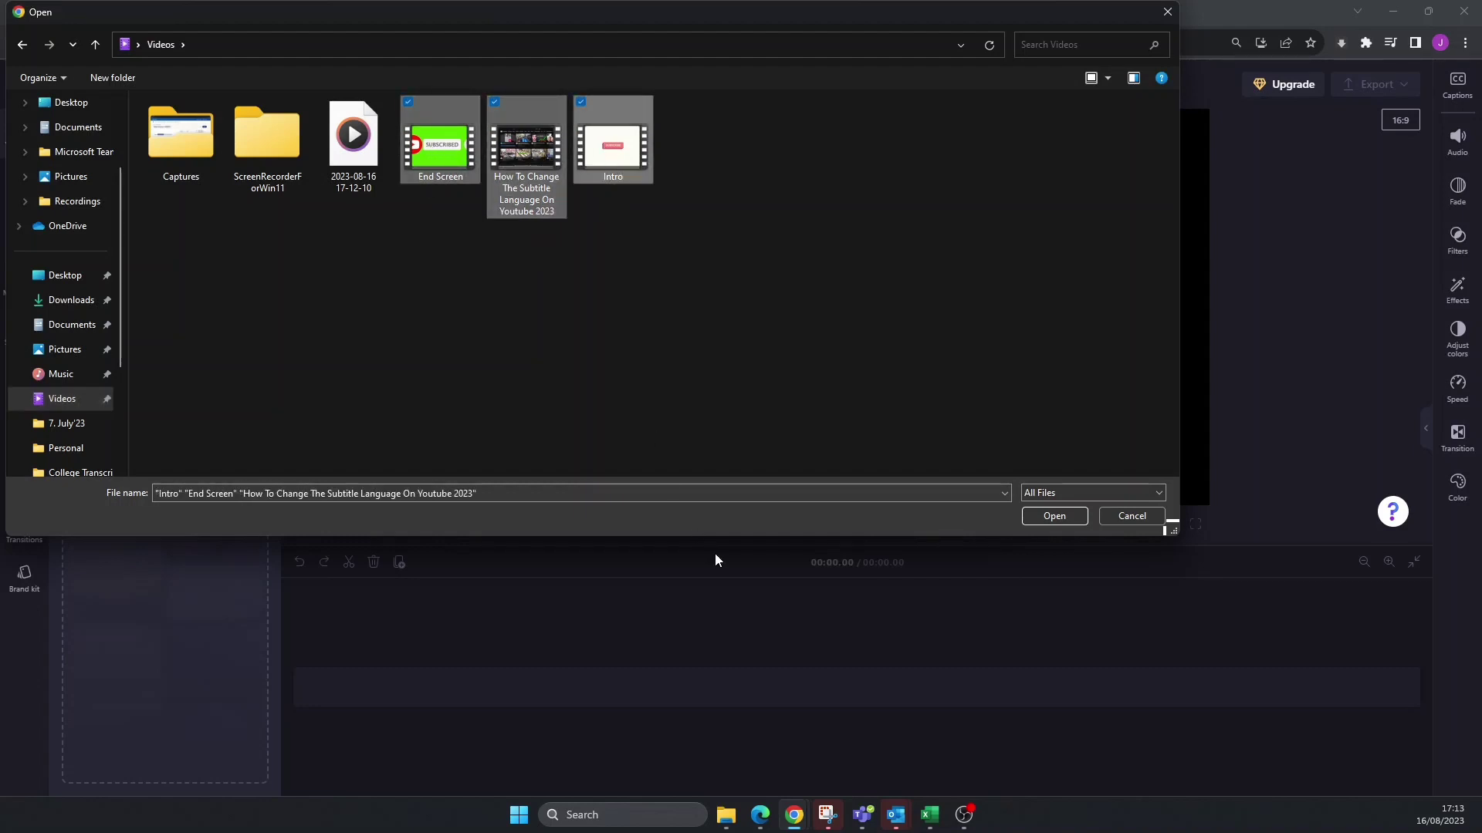
{"action": "left_click", "coordinate": [1055, 517]}
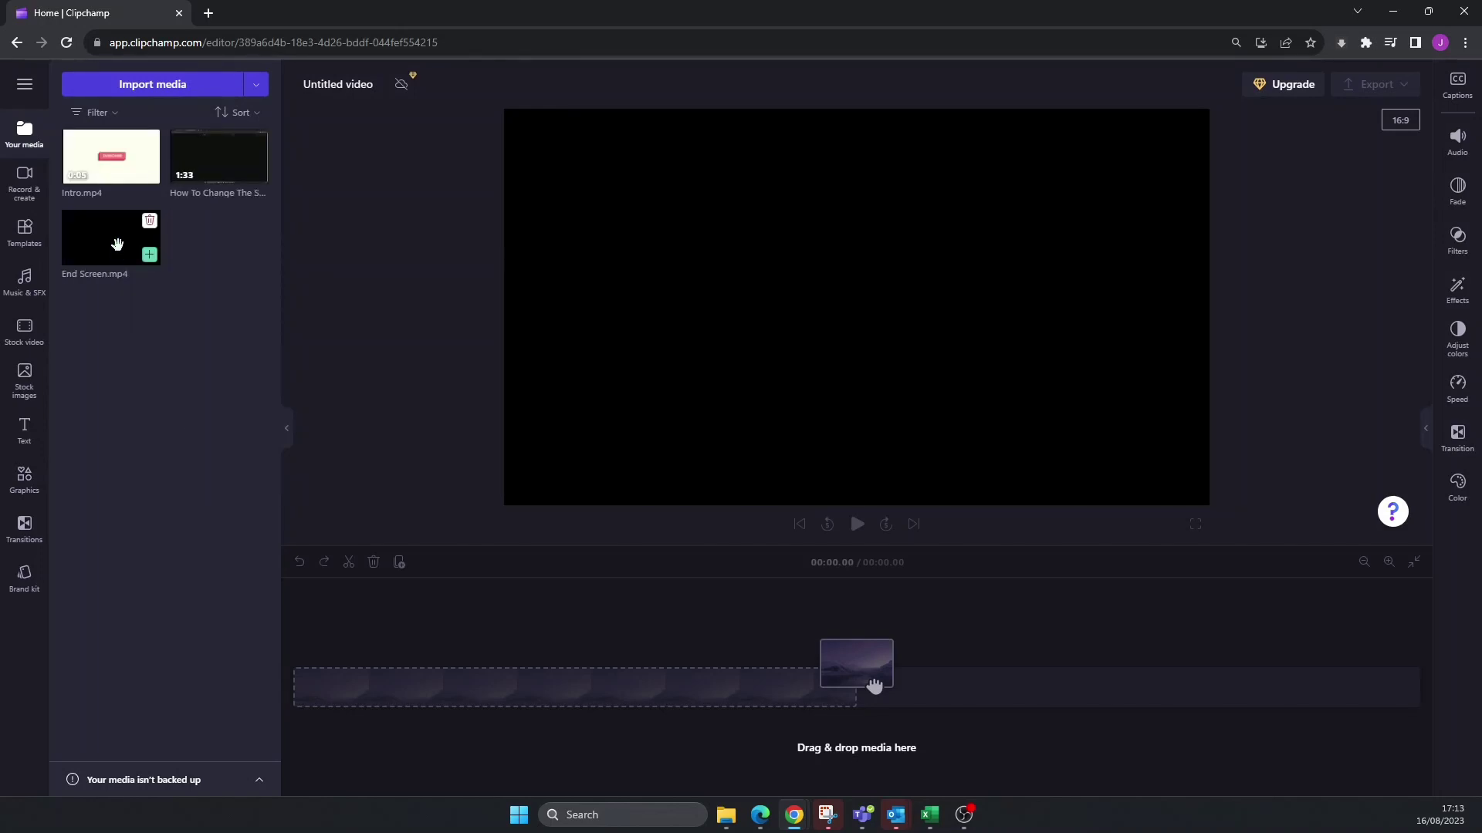
{"action": "mouse_move", "coordinate": [112, 156]}
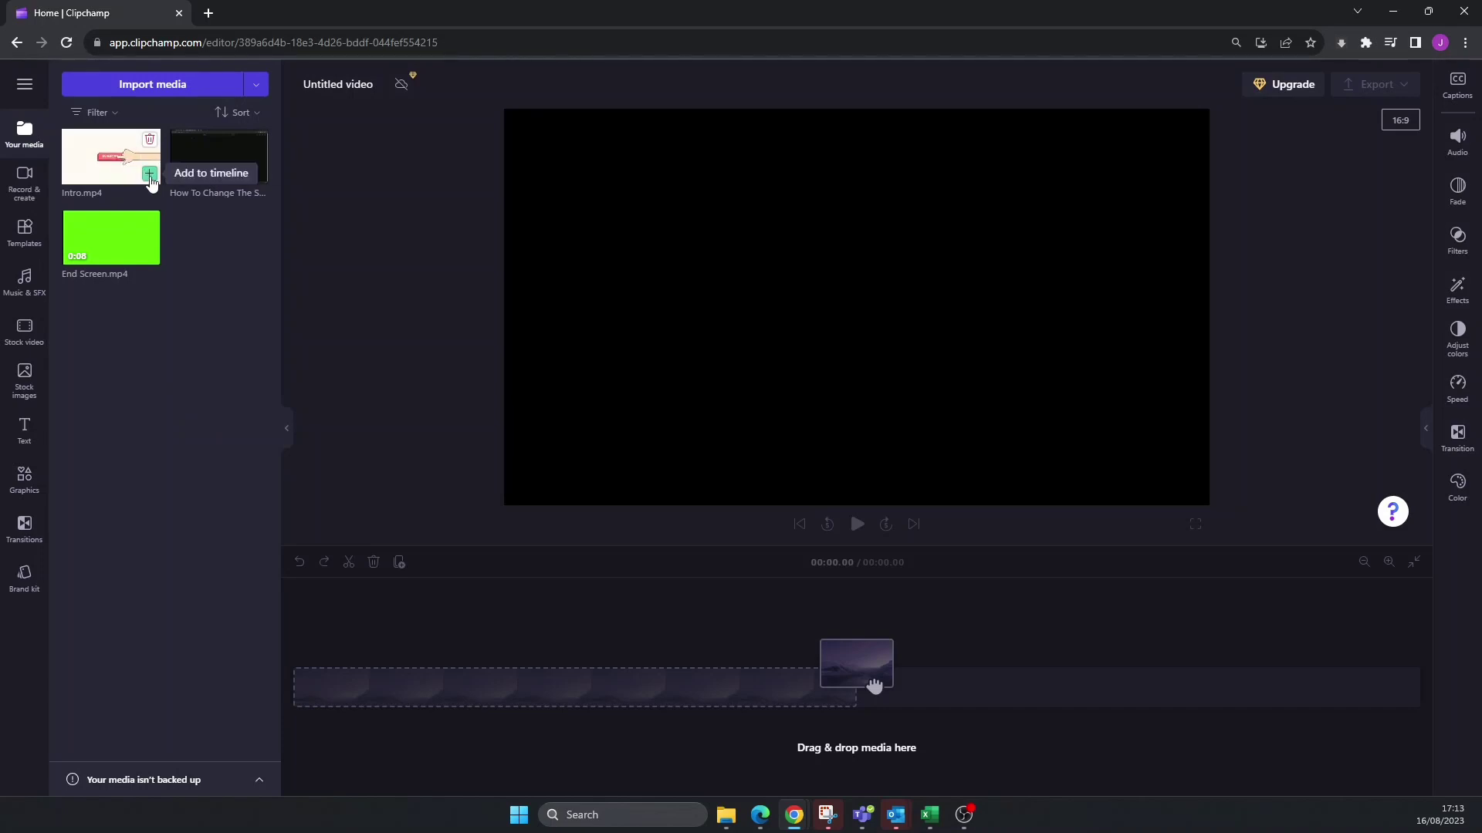
Add Intro.mp4, the How To Change video and End Screen.mp4 to the timeline in order.
{"action": "left_click", "coordinate": [150, 175]}
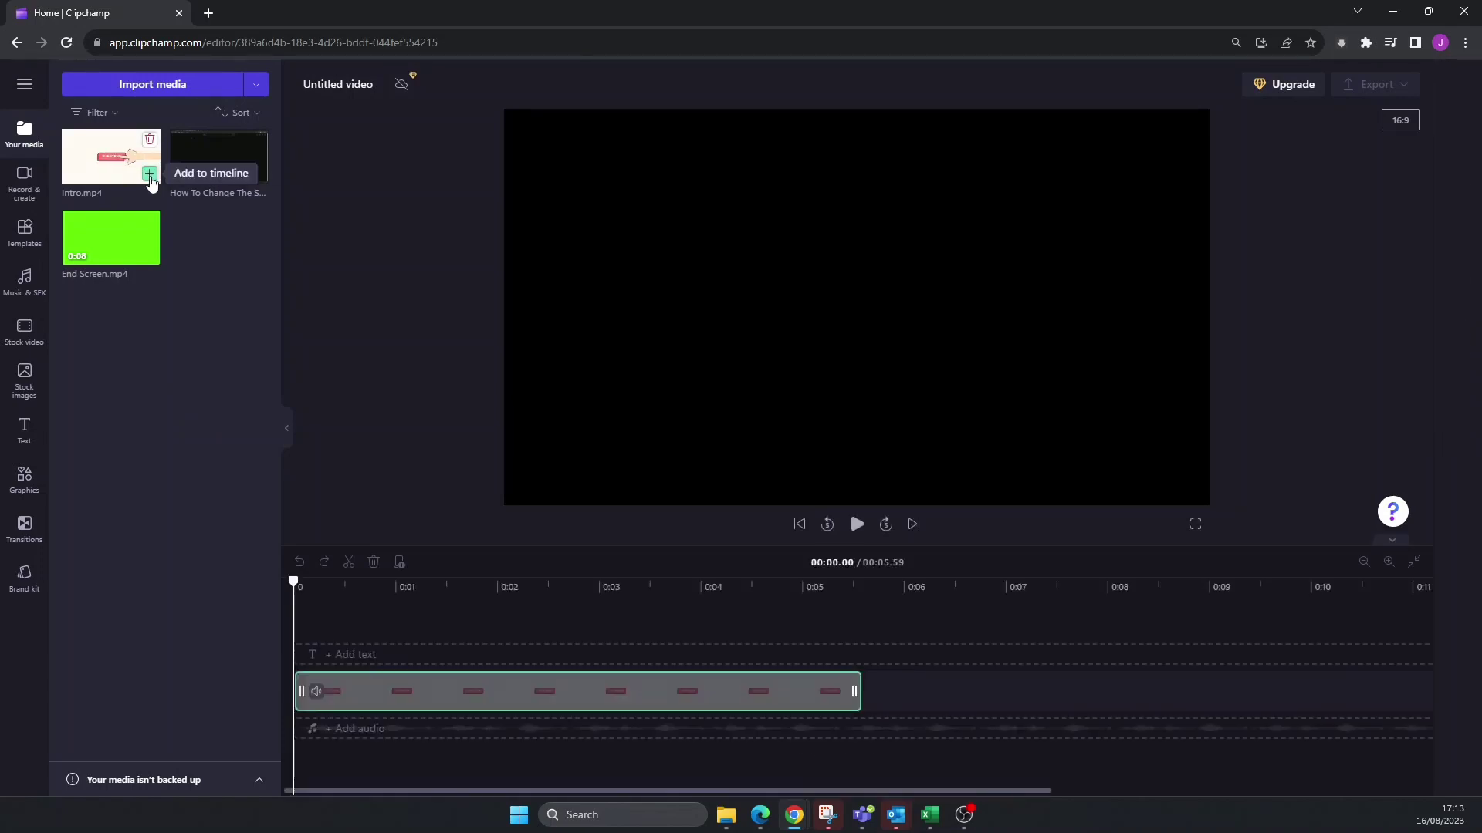
{"action": "mouse_move", "coordinate": [219, 156]}
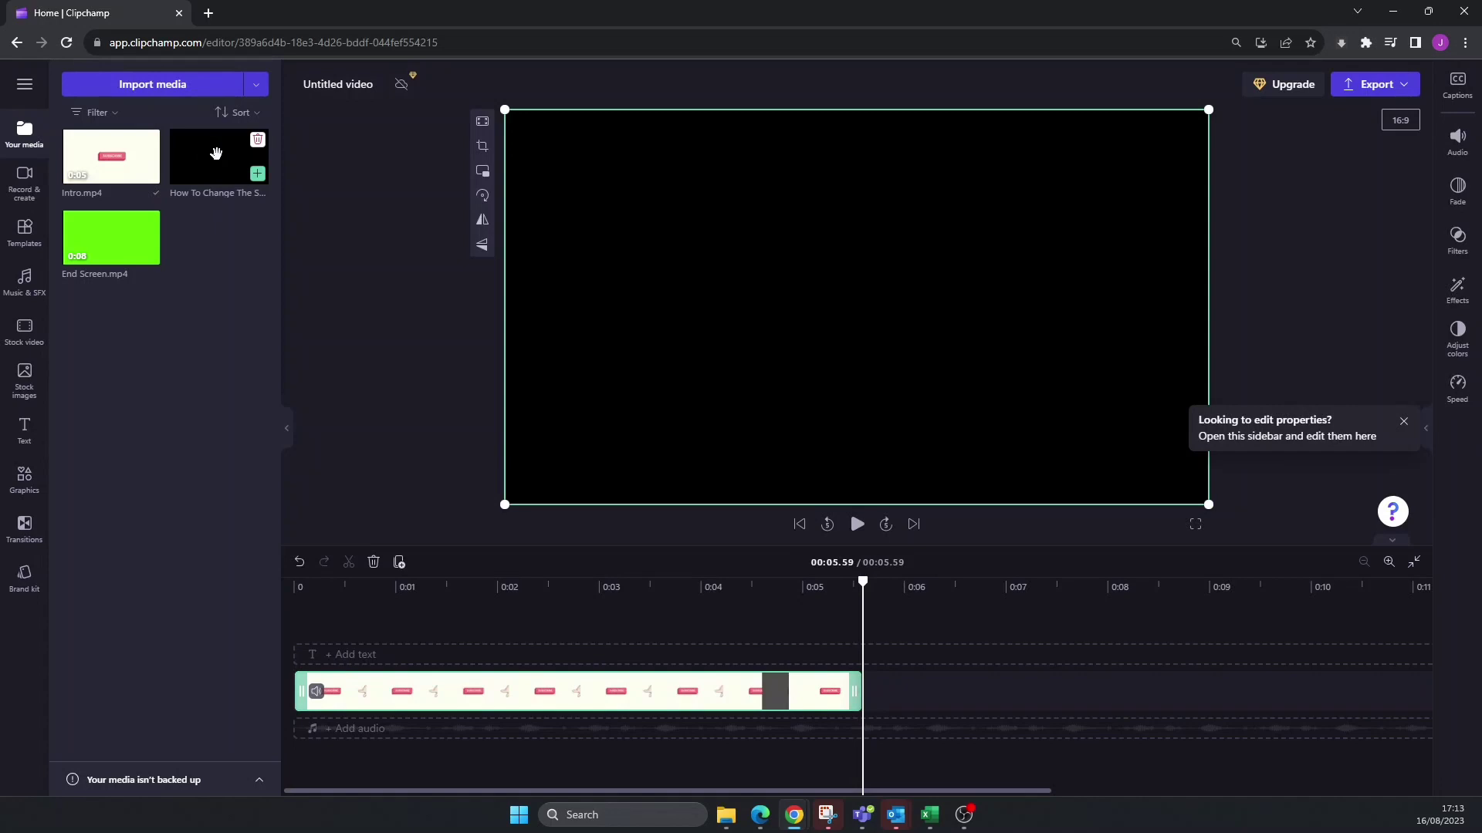
{"action": "left_click", "coordinate": [257, 175]}
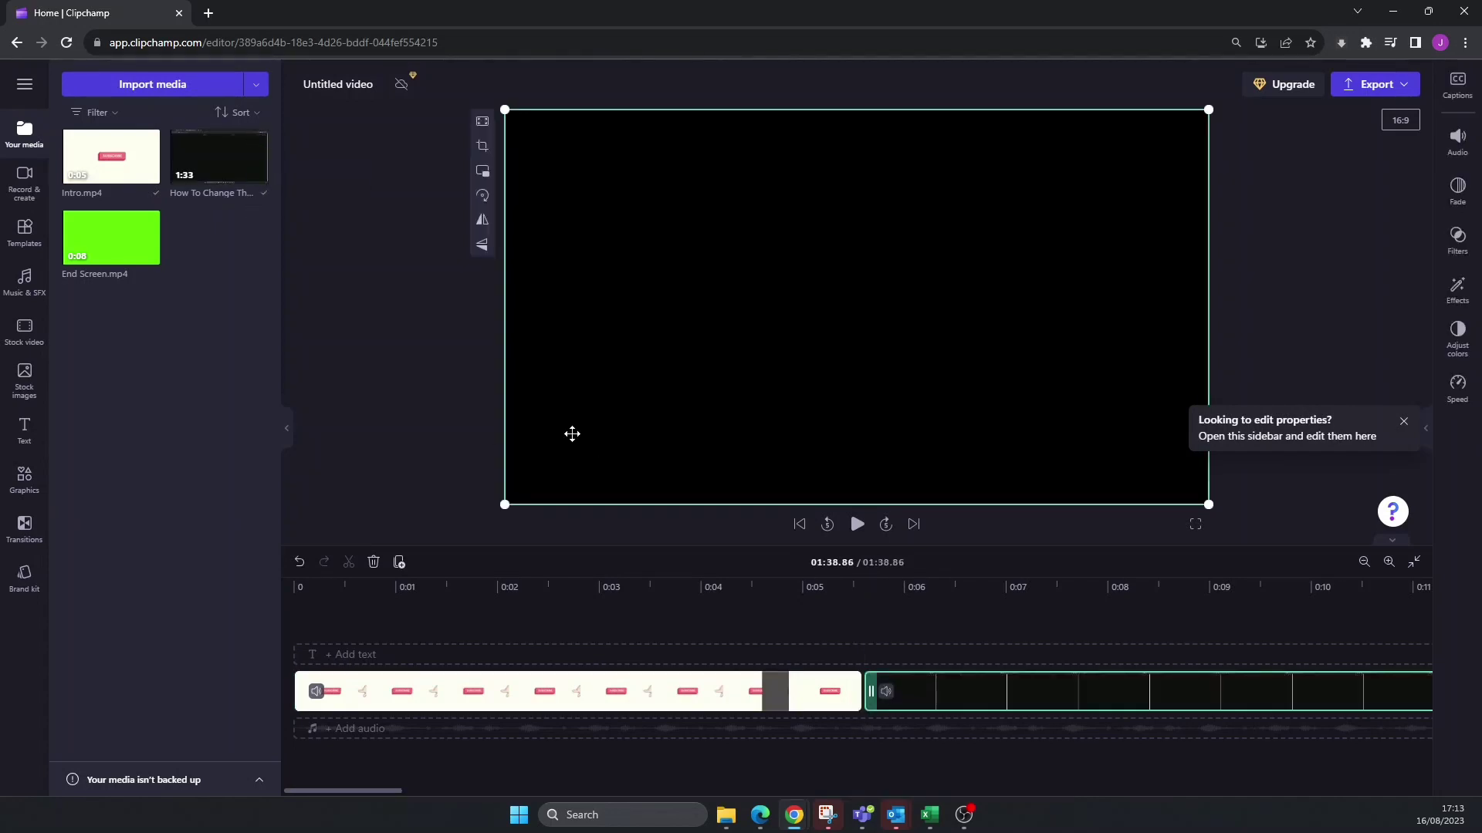
{"action": "mouse_move", "coordinate": [111, 238]}
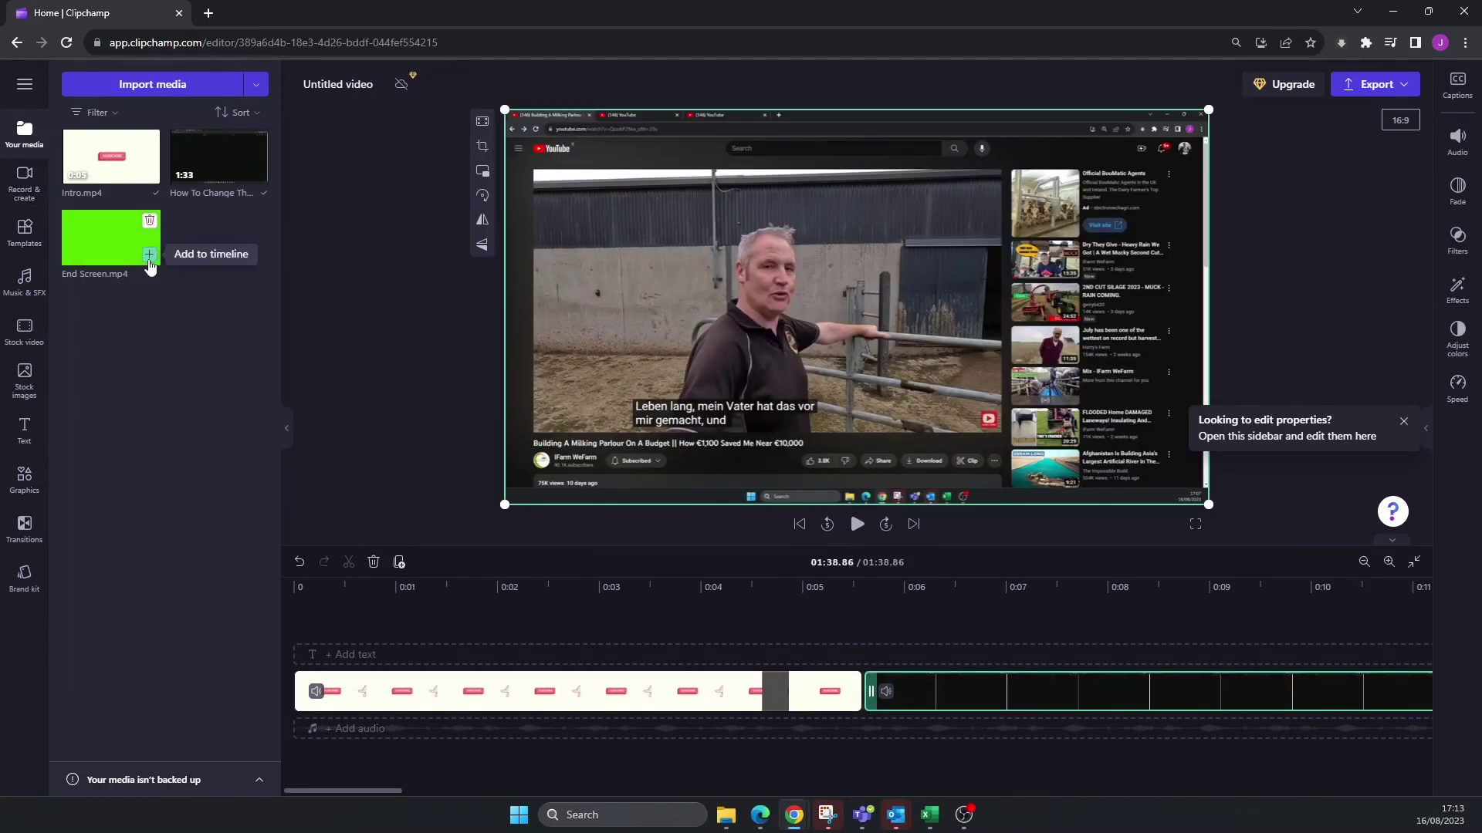
{"action": "left_click", "coordinate": [150, 255]}
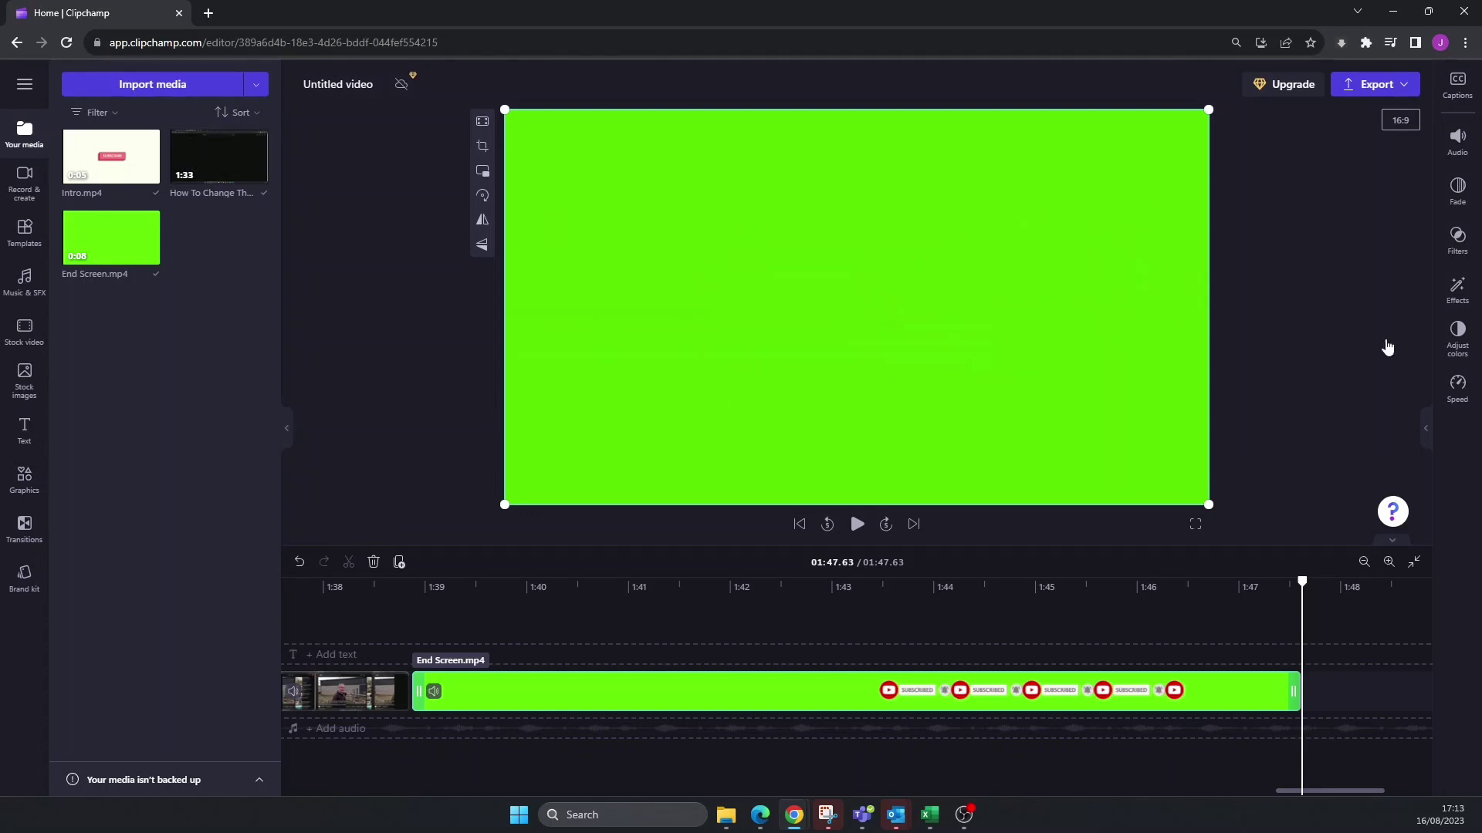
Play and pause a preview of the end screen from 1:44.96.
{"action": "left_click", "coordinate": [1031, 597]}
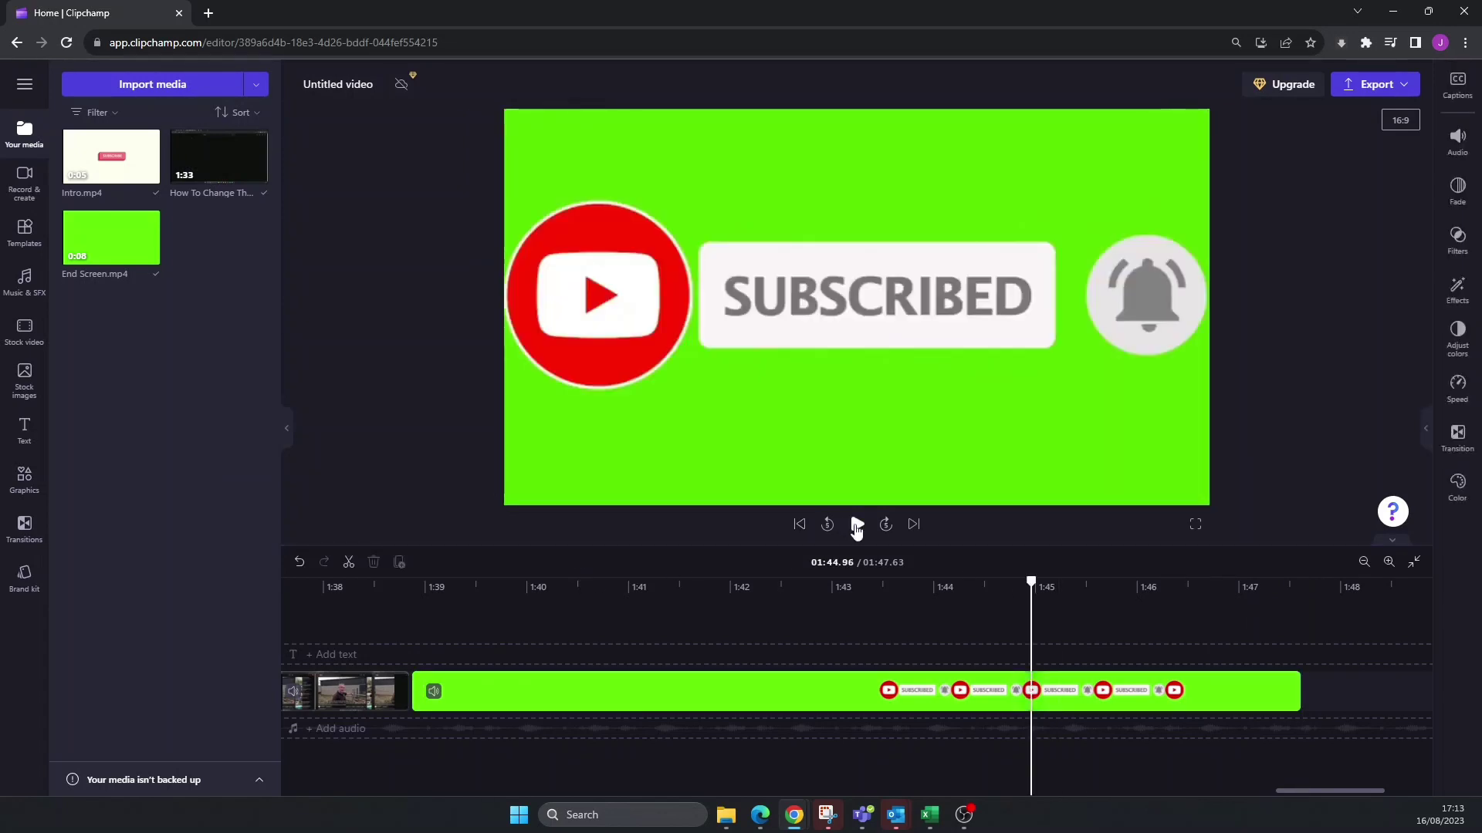
{"action": "left_click", "coordinate": [857, 524]}
{"action": "left_click", "coordinate": [856, 524]}
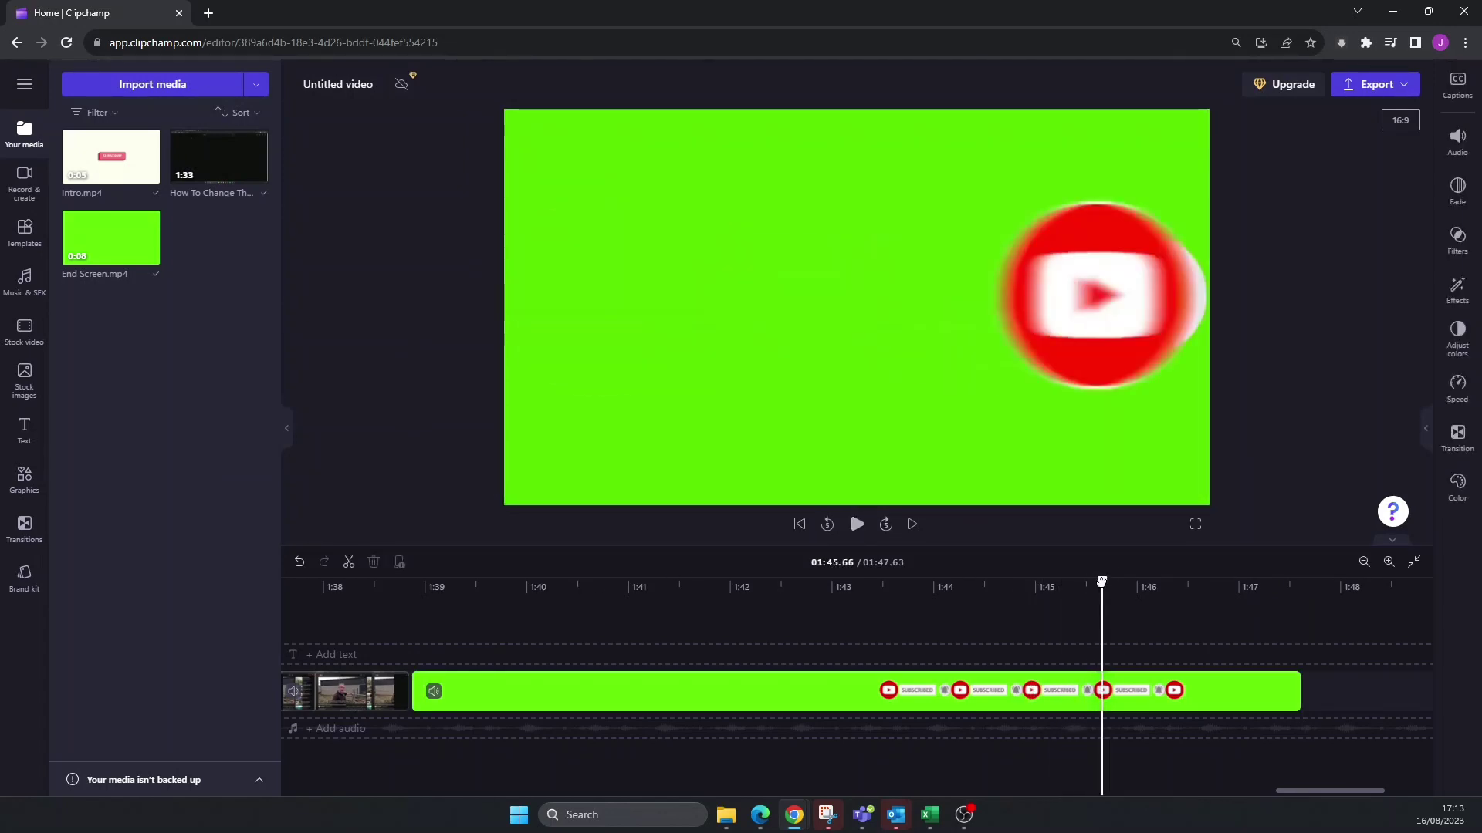
Scrub back into the main video near 1:36, then return to the timeline start.
{"action": "left_click_drag", "start_coordinate": [1101, 582], "coordinate": [242, 556]}
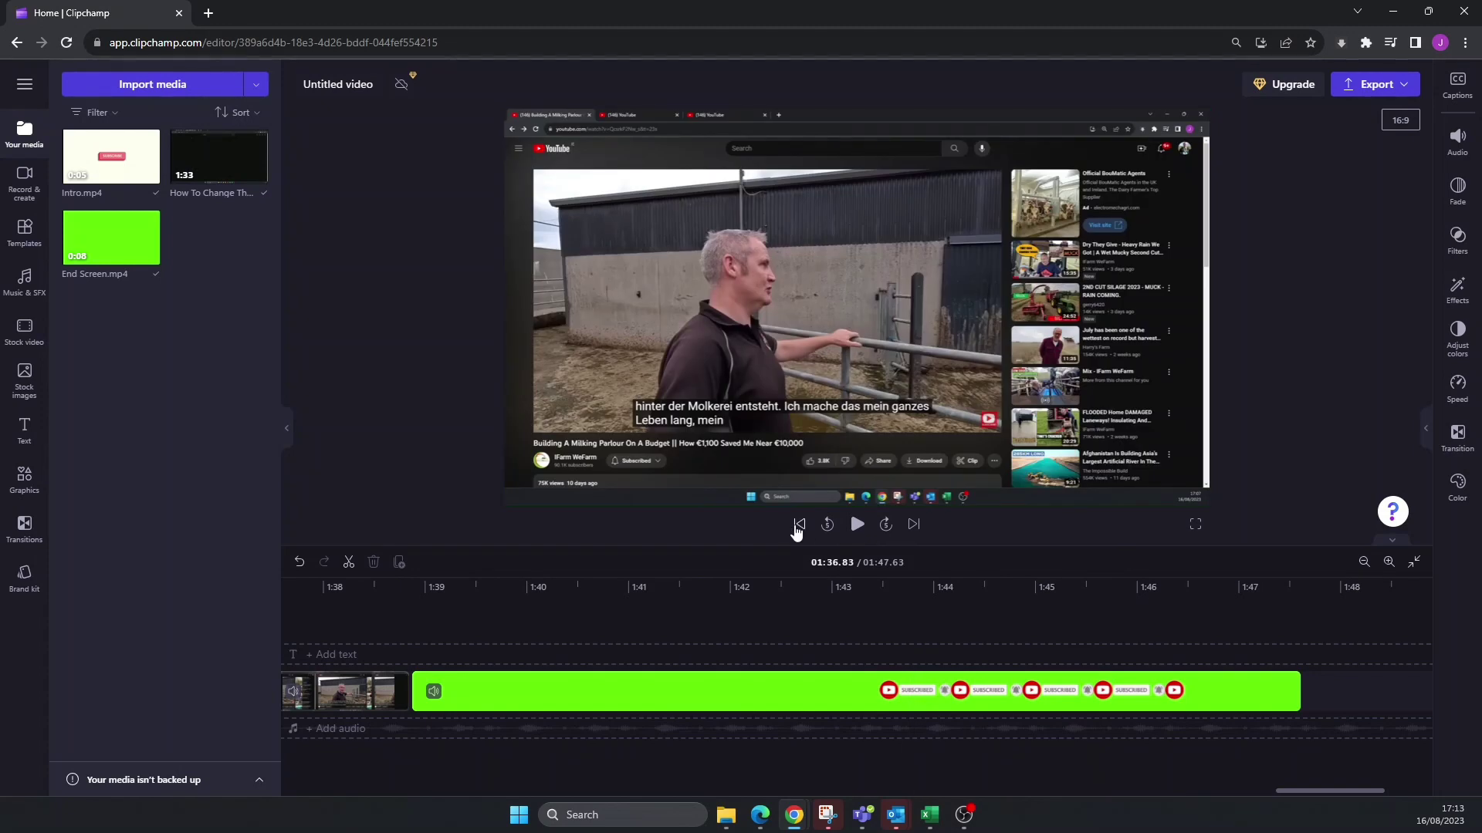
{"action": "left_click", "coordinate": [797, 525]}
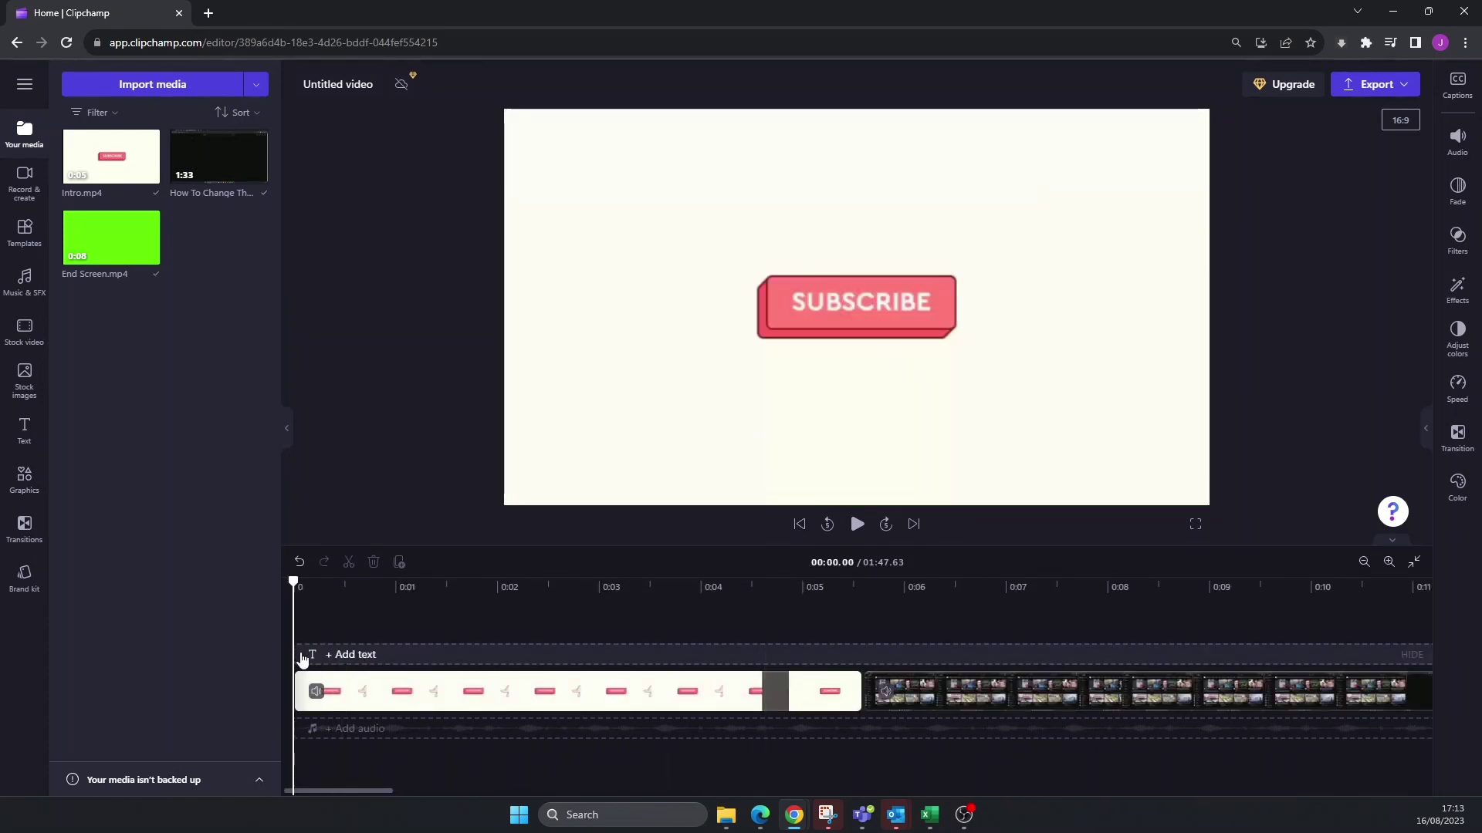